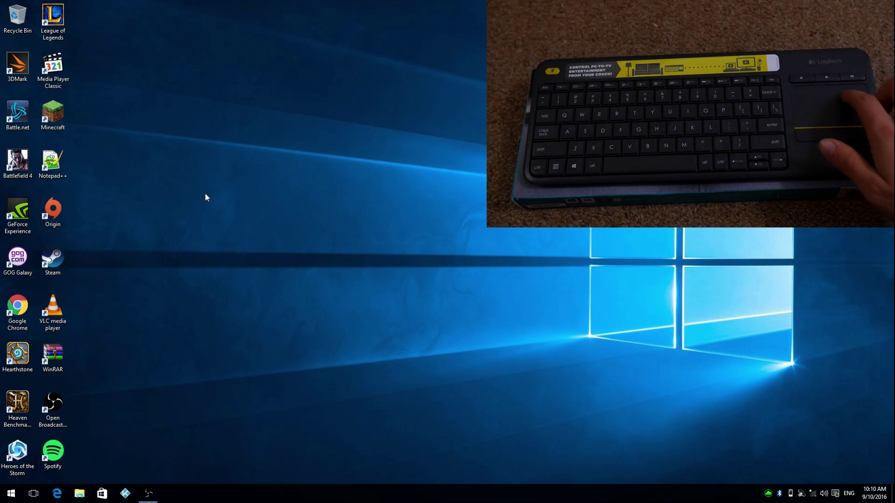
# - Open Notepad++ and erase the text "hi guys" from the new document
pyautogui.doubleClick(46, 165)
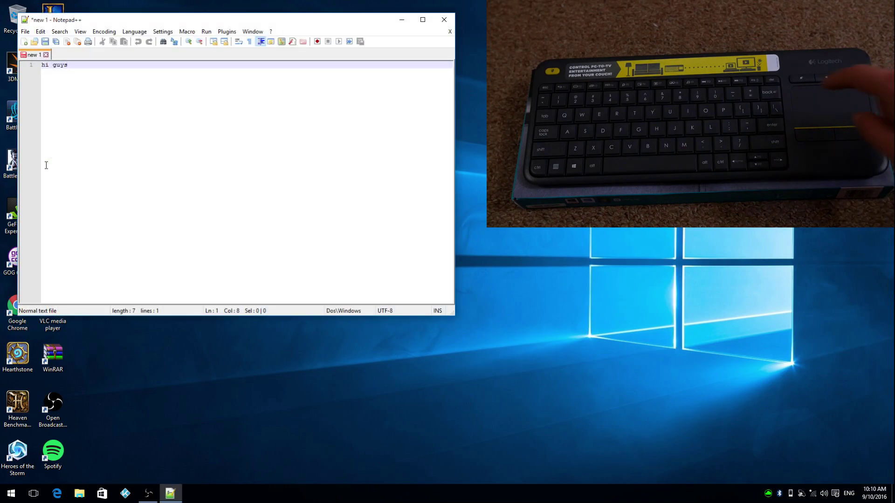
pyautogui.press('BackSpace')
pyautogui.press('BackSpace')
pyautogui.press('BackSpace')
pyautogui.press('BackSpace')
pyautogui.press('BackSpace')
pyautogui.press('BackSpace')
pyautogui.press('BackSpace')
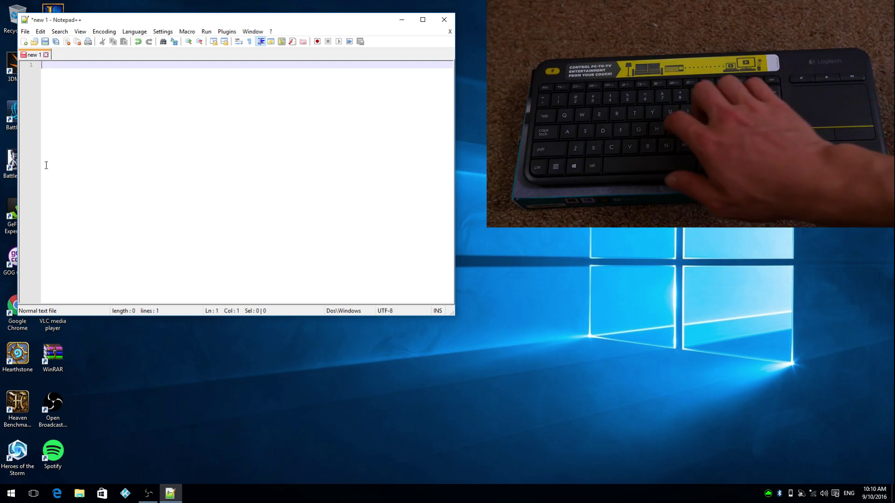
# - Write "hi guys i am using this keyboard" on the first line of the empty document
pyautogui.write('hi gu')
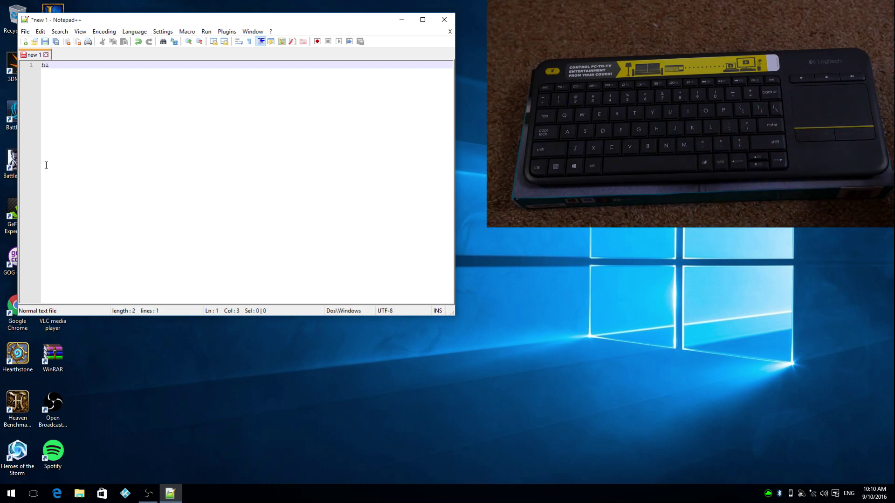
pyautogui.write('y')
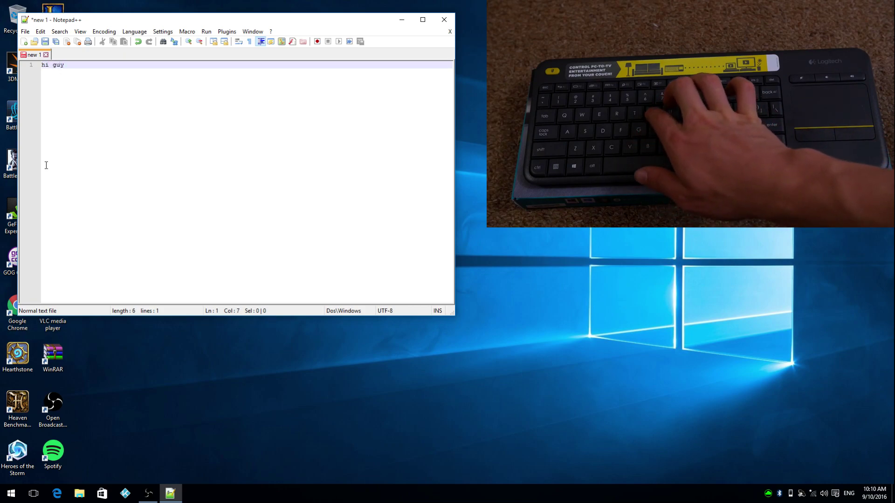
pyautogui.write('s i am ')
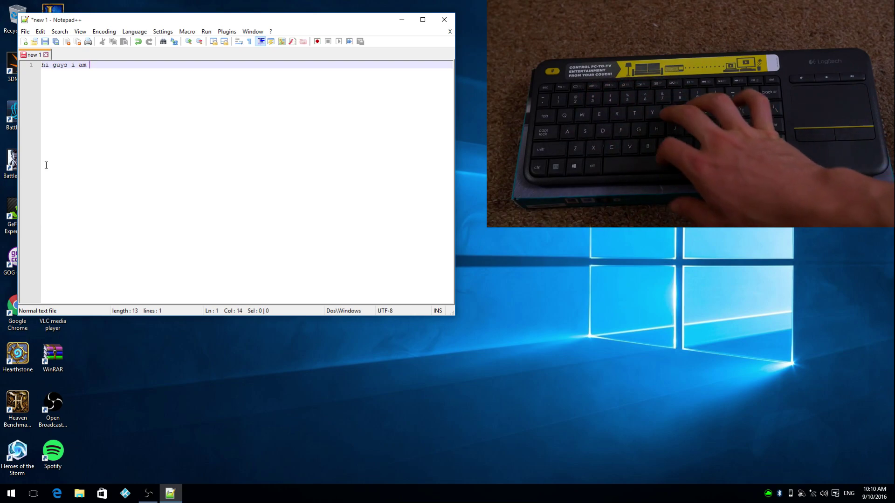
pyautogui.write('using')
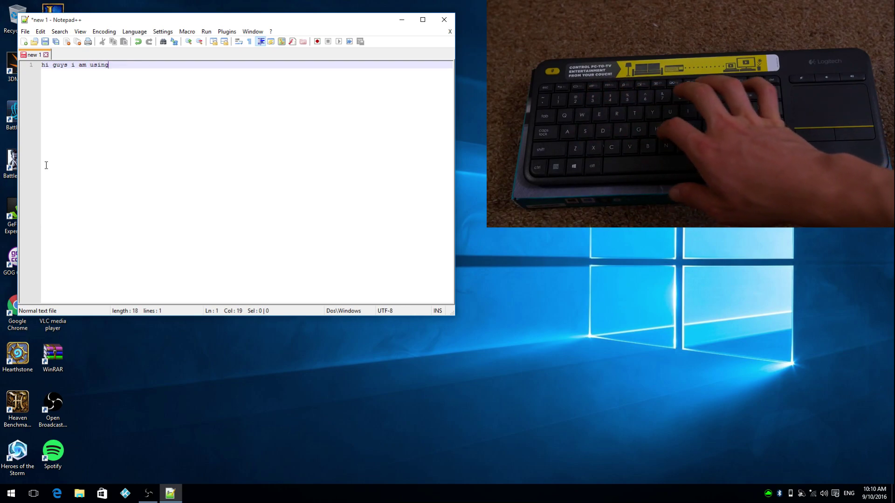
pyautogui.write(' this')
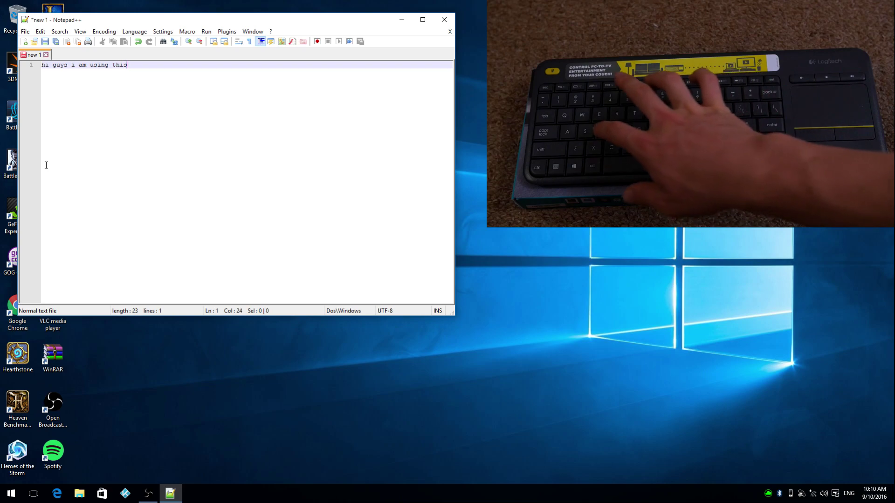
pyautogui.write(' keybo')
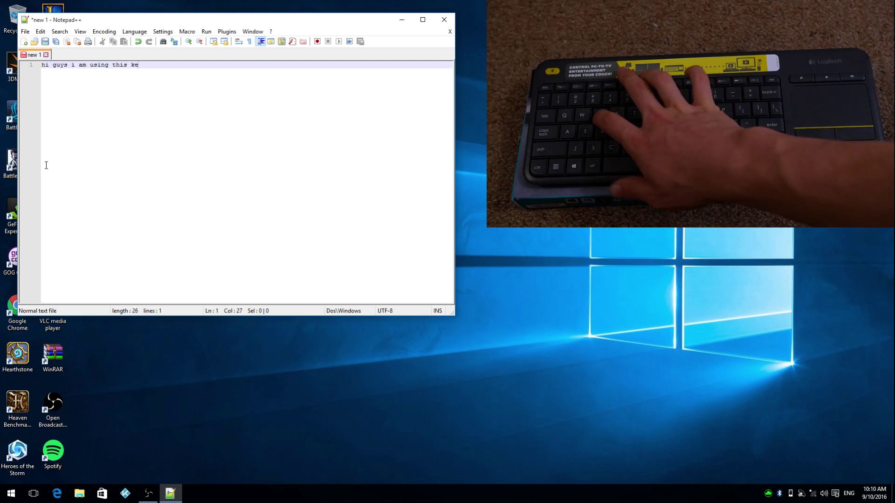
pyautogui.write('ard')
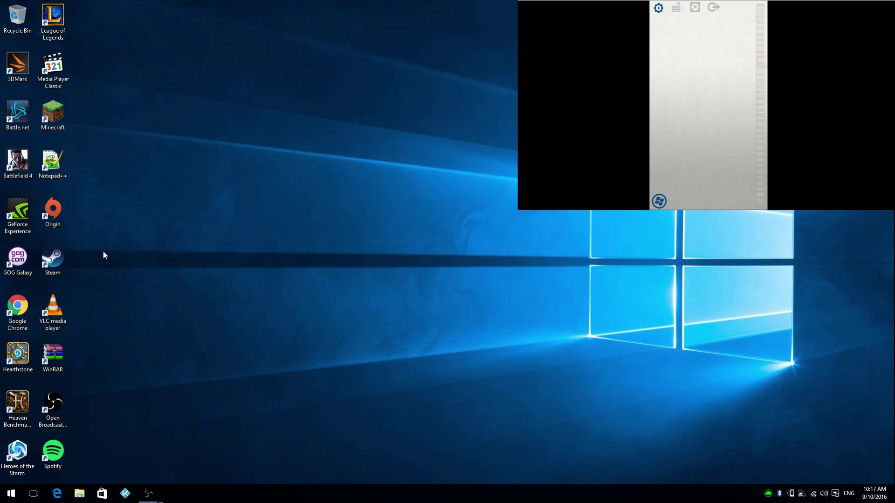
# - Write "hey guys i am using intel remote app via bluetooth" in a new Notepad++ document and close the program
pyautogui.doubleClick(54, 161)
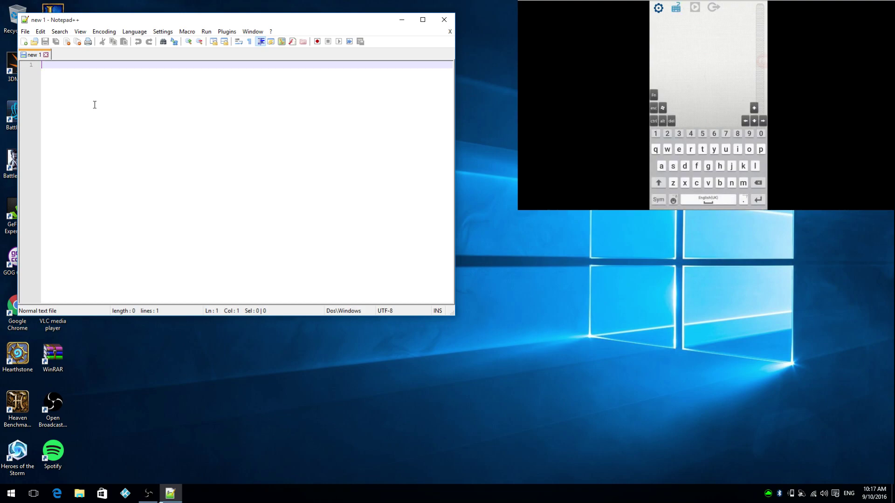
pyautogui.write('hey ')
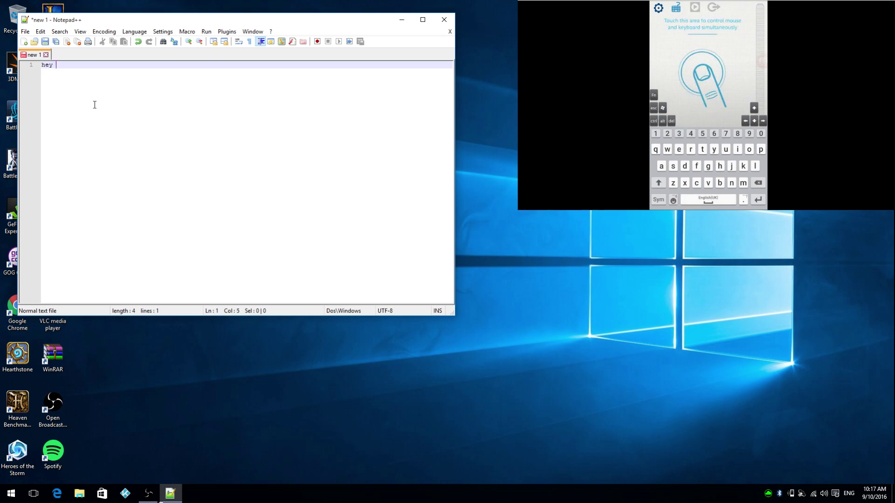
pyautogui.write('guys i am using intel')
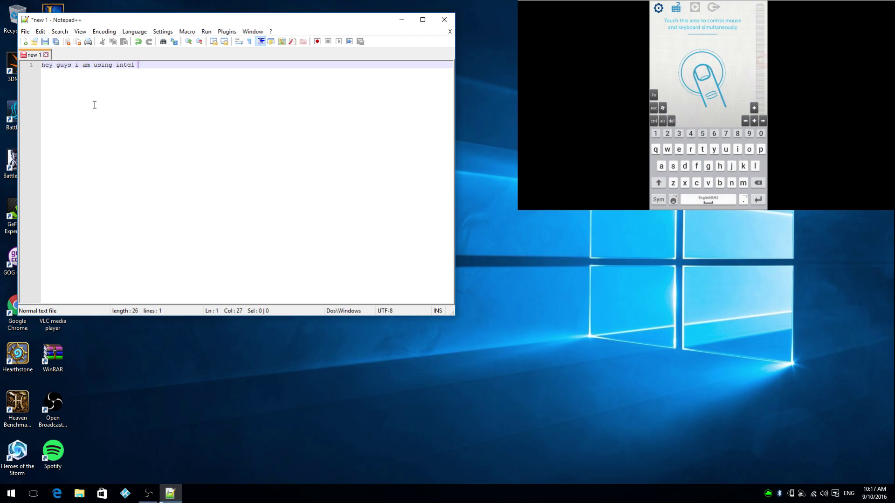
pyautogui.write(' remote app vi')
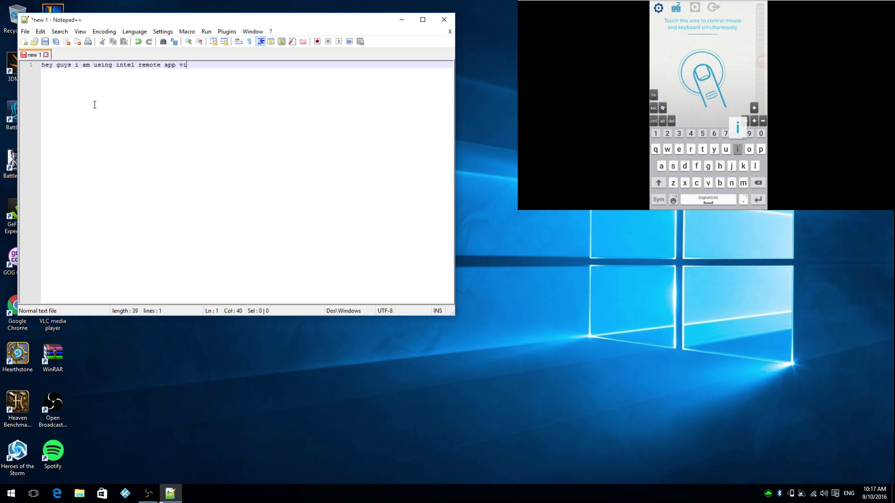
pyautogui.write('a b')
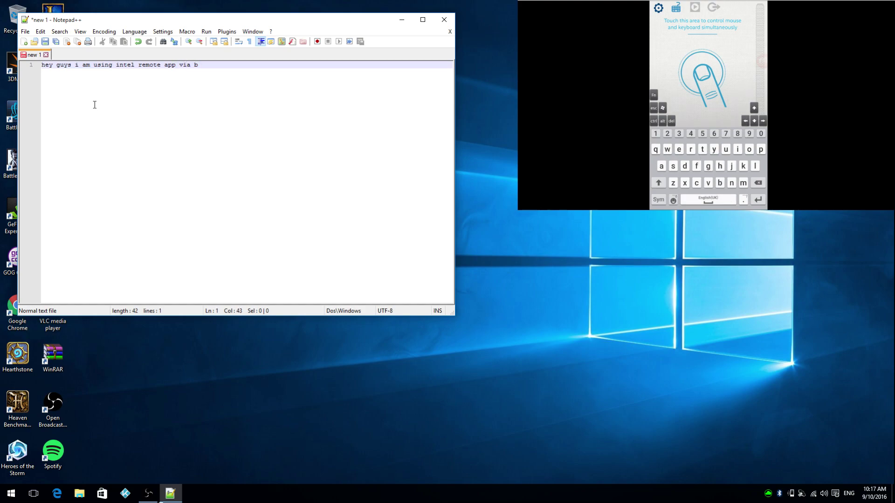
pyautogui.write('luetooth')
pyautogui.hotkey('alt', 'F4')
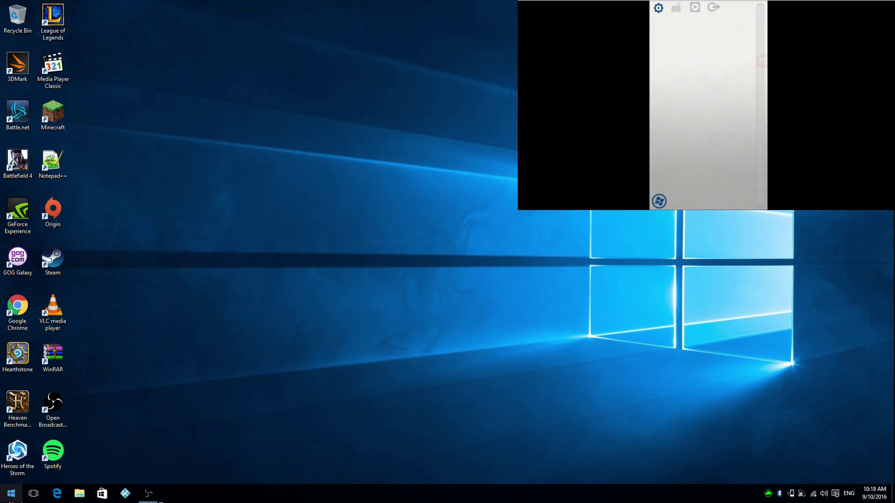
# - Switch to Kodi and open the Add-ons section of its settings
pyautogui.click(9, 498)
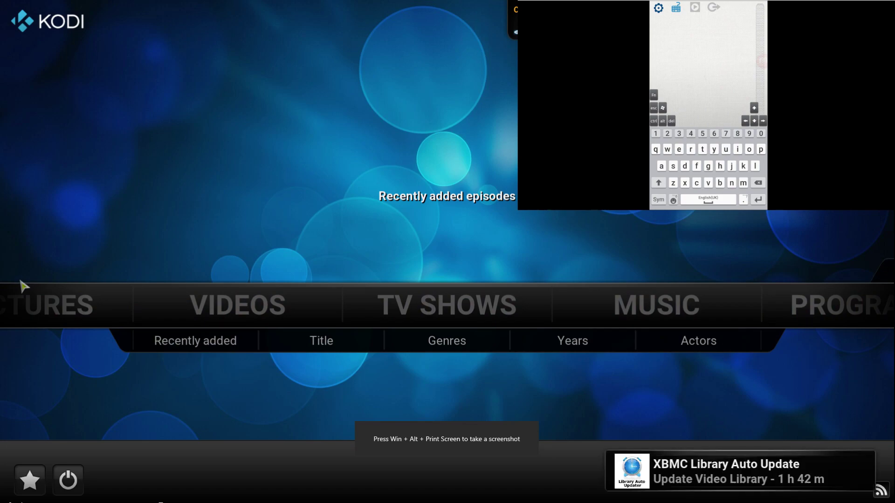
pyautogui.press('Down')
pyautogui.press('Down')
pyautogui.press('Down')
pyautogui.press('Down')
pyautogui.press('Down')
pyautogui.press('Down')
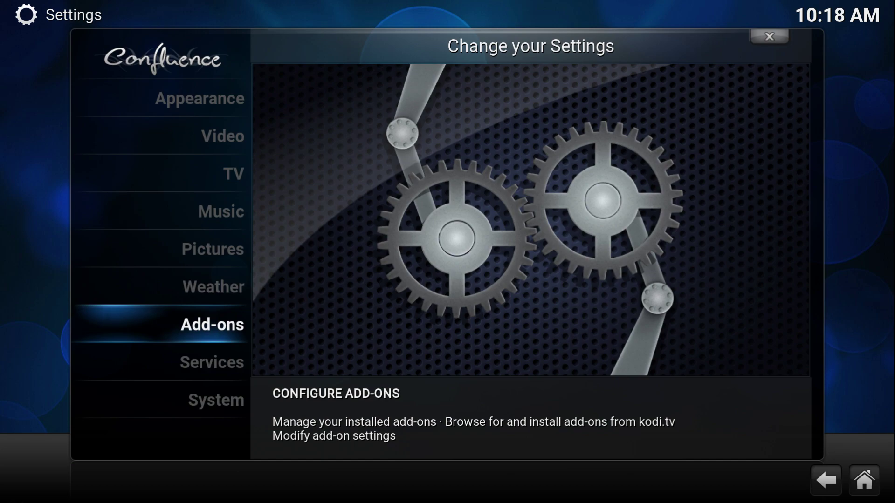
pyautogui.press('Return')
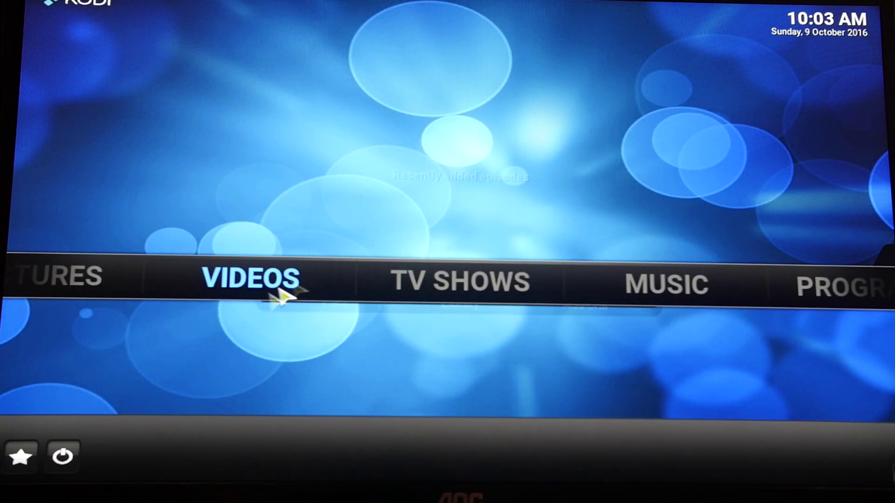
# - Exit Kodi to return to the Windows desktop
pyautogui.click(62, 459)
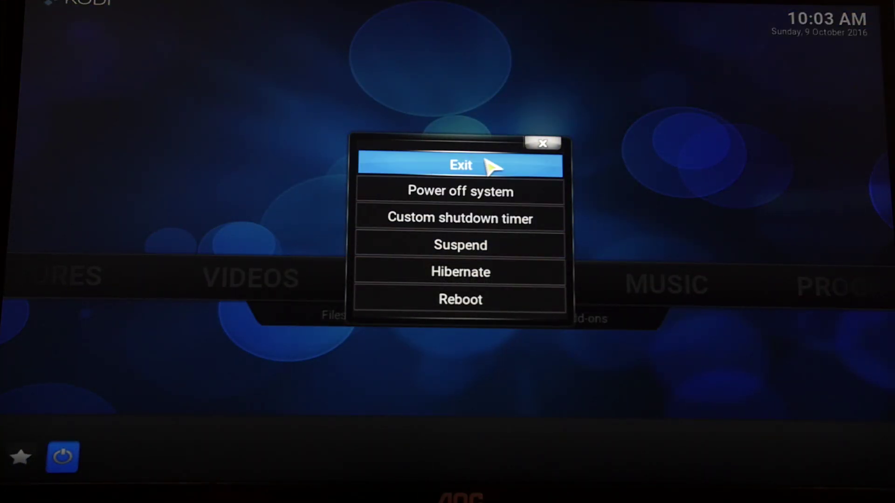
pyautogui.click(485, 161)
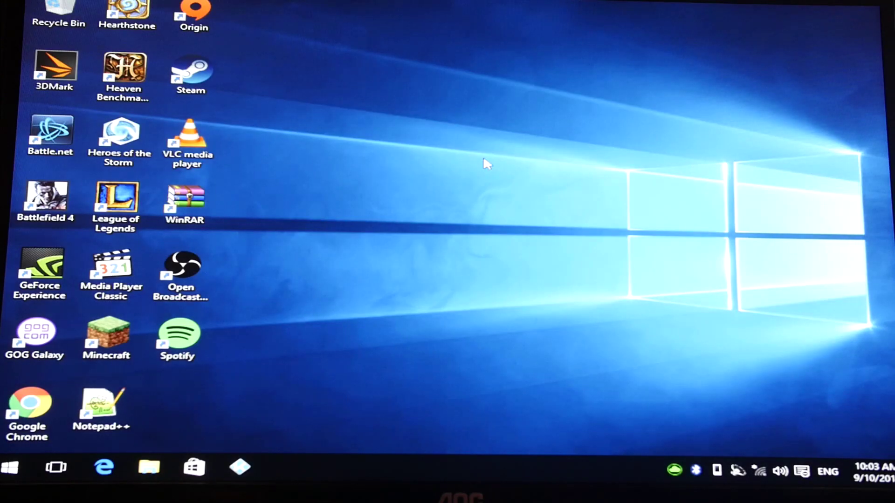